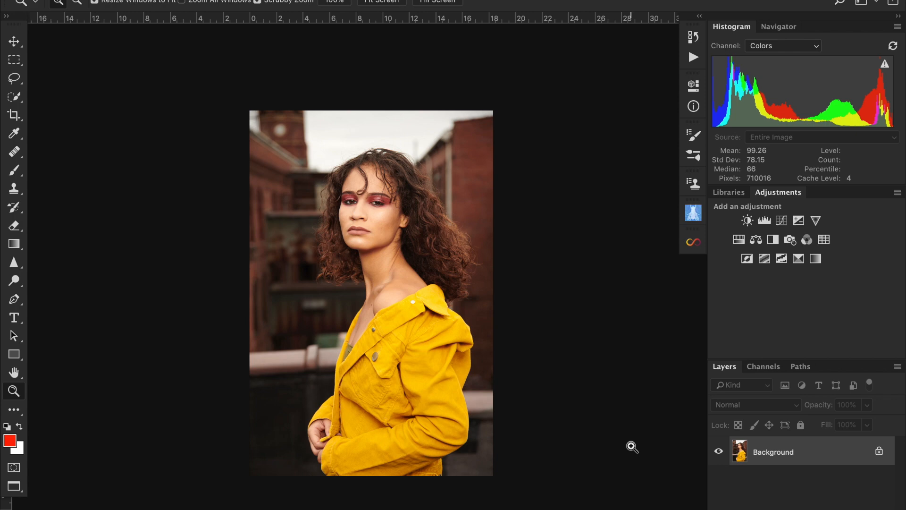
# Duplicate the Background layer twice and rename the lower copy LOW
pyautogui.hotkey('ctrl', 'j')
pyautogui.hotkey('ctrl', 'j')
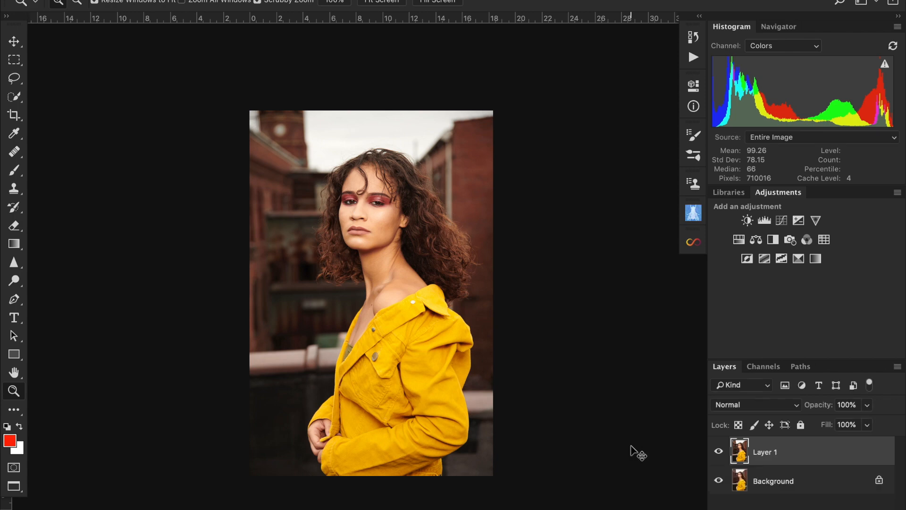
pyautogui.click(776, 485)
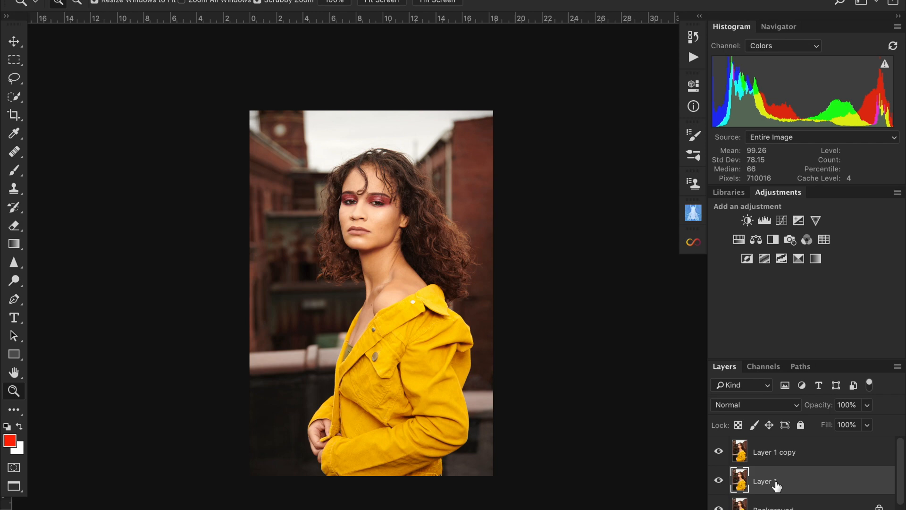
pyautogui.doubleClick(776, 482)
pyautogui.write('LOW')
# Rename the upper duplicate layer HIGH
pyautogui.click(795, 455)
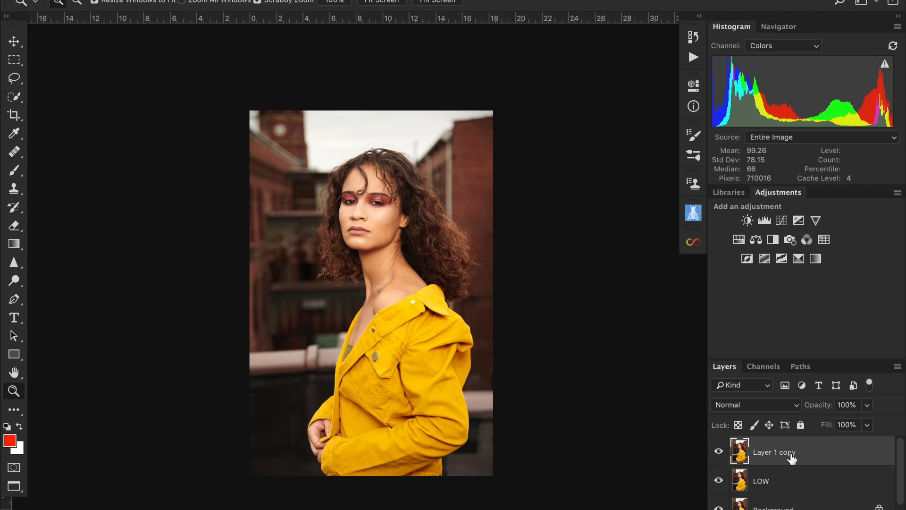
pyautogui.doubleClick(791, 456)
pyautogui.write('HIGH')
pyautogui.press('Return')
# Apply a Gaussian Blur with a 4.0 pixel radius to the LOW layer
pyautogui.click(790, 490)
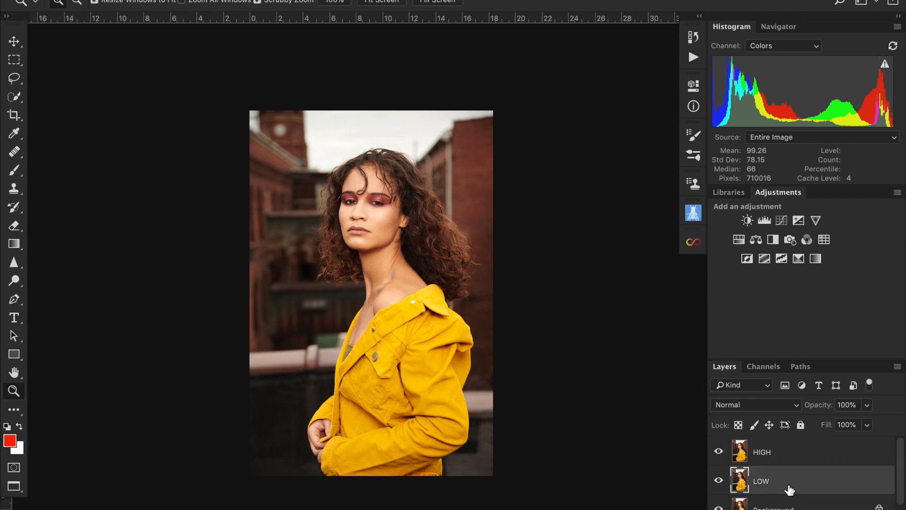
pyautogui.click(347, 1)
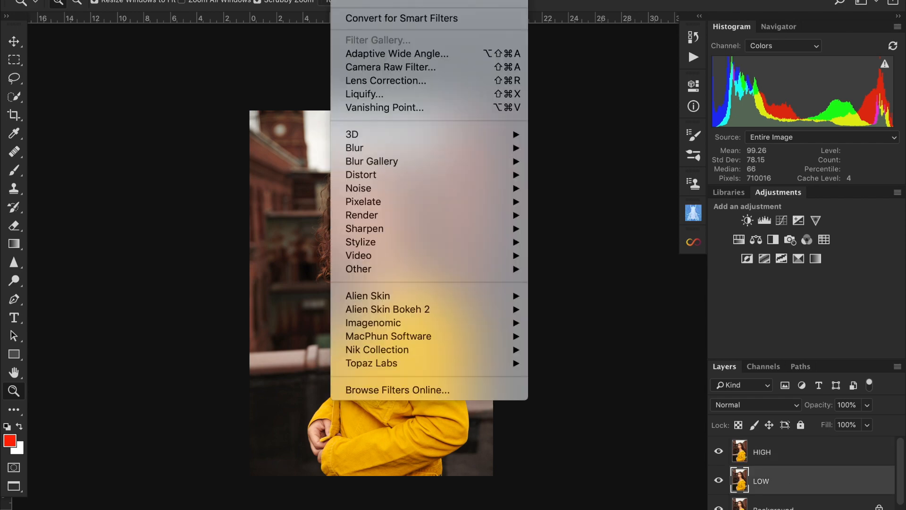
pyautogui.moveTo(372, 151)
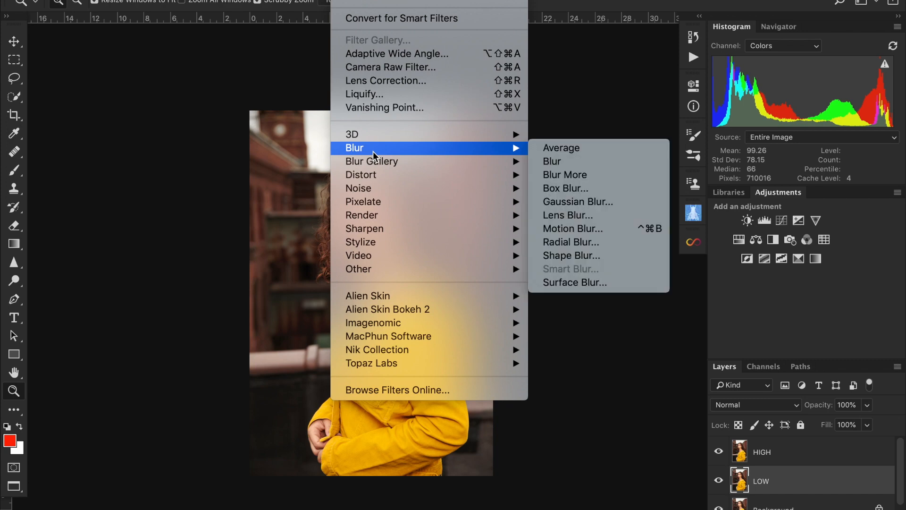
pyautogui.click(566, 201)
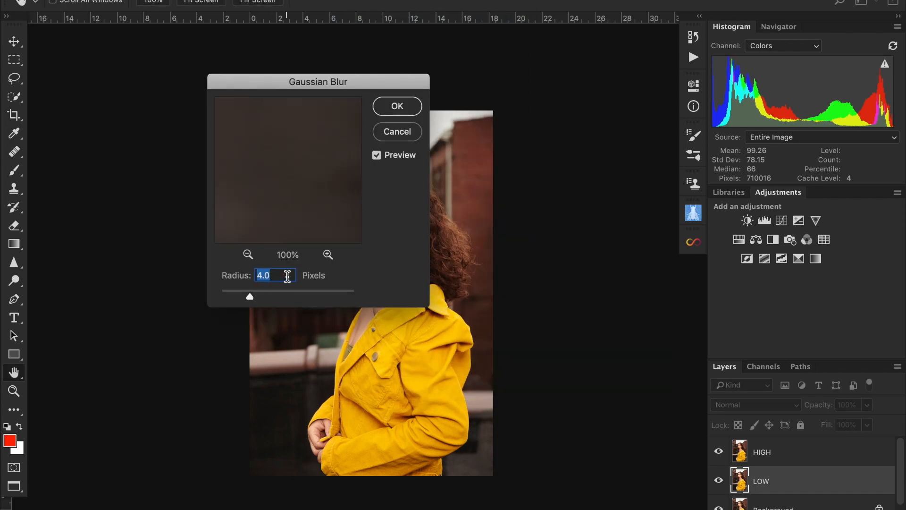
pyautogui.click(390, 104)
# Apply Image to the HIGH layer using the LOW layer's inverted RGB channel, Add blending, 100% opacity, scale 2 and offset 0
pyautogui.click(771, 456)
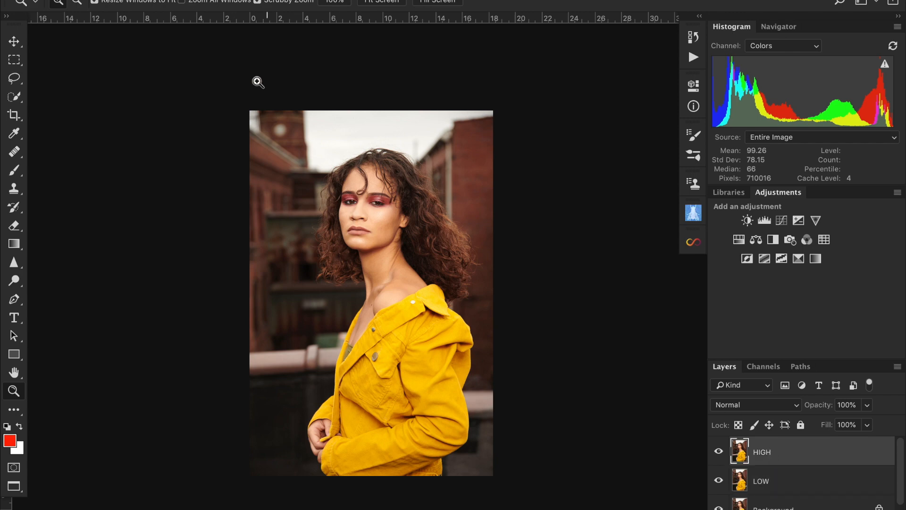
pyautogui.click(187, 0)
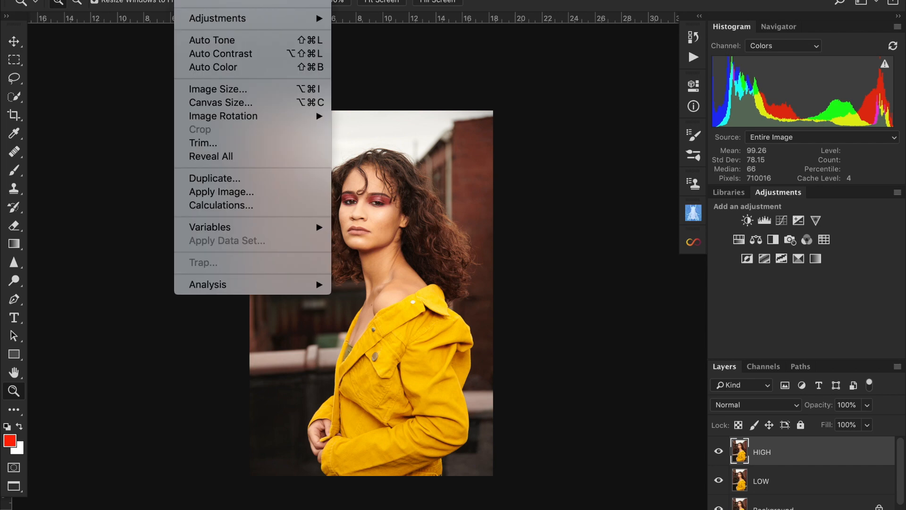
pyautogui.click(231, 192)
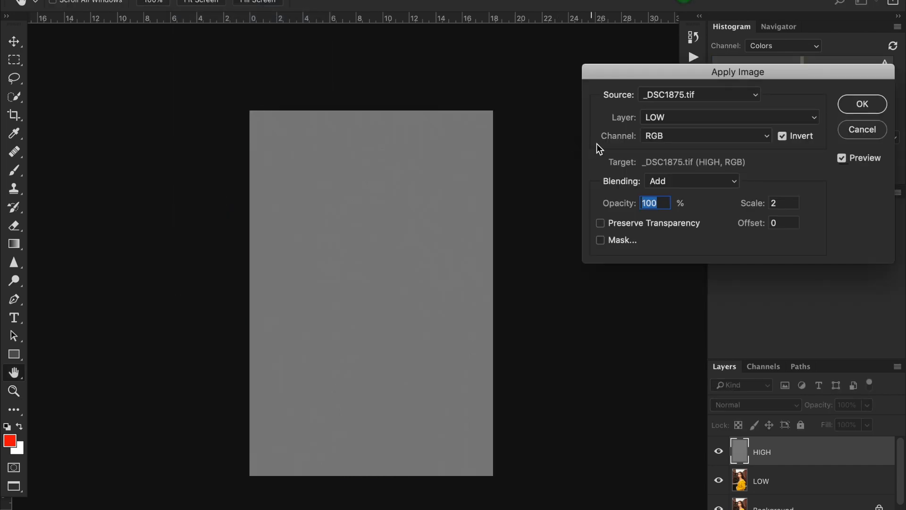
pyautogui.click(663, 120)
pyautogui.click(662, 116)
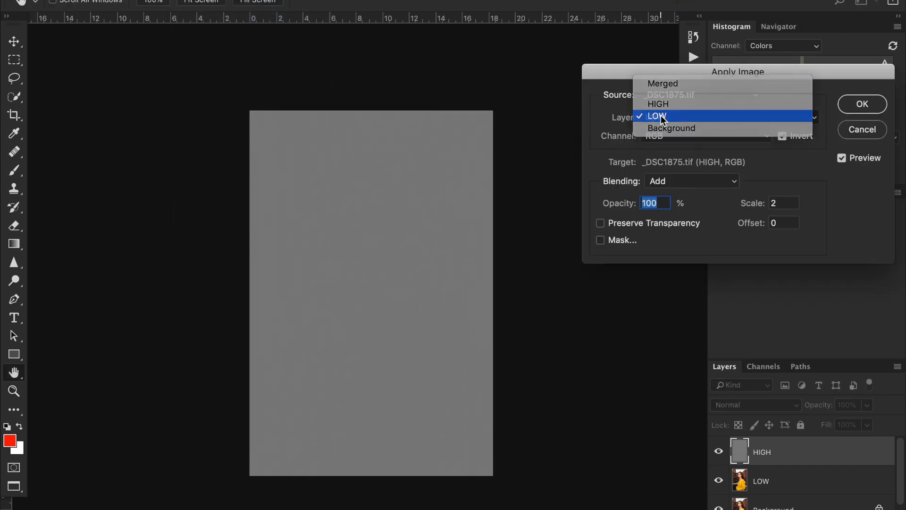
pyautogui.click(676, 178)
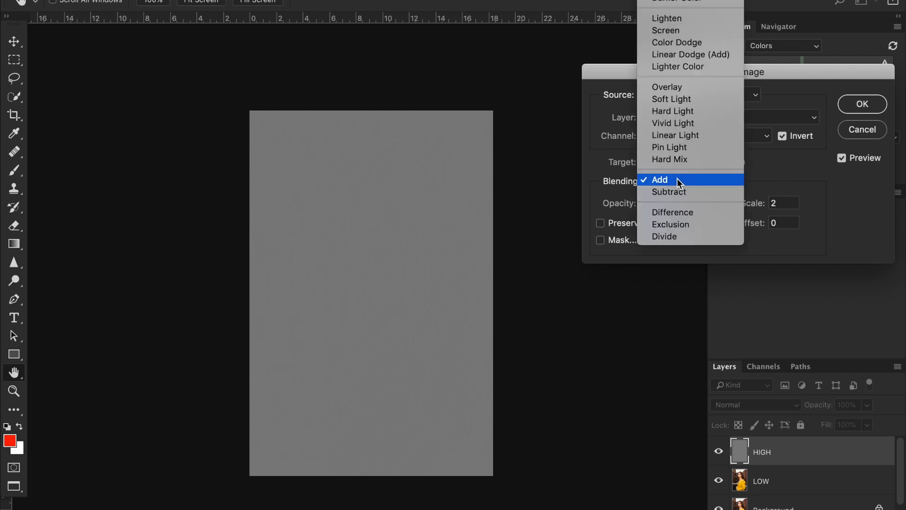
pyautogui.click(676, 179)
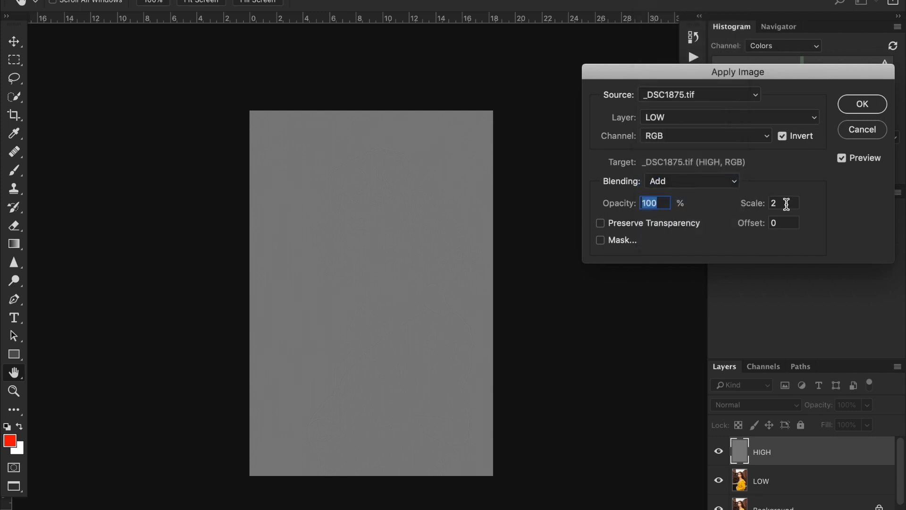
pyautogui.click(781, 136)
pyautogui.click(781, 136)
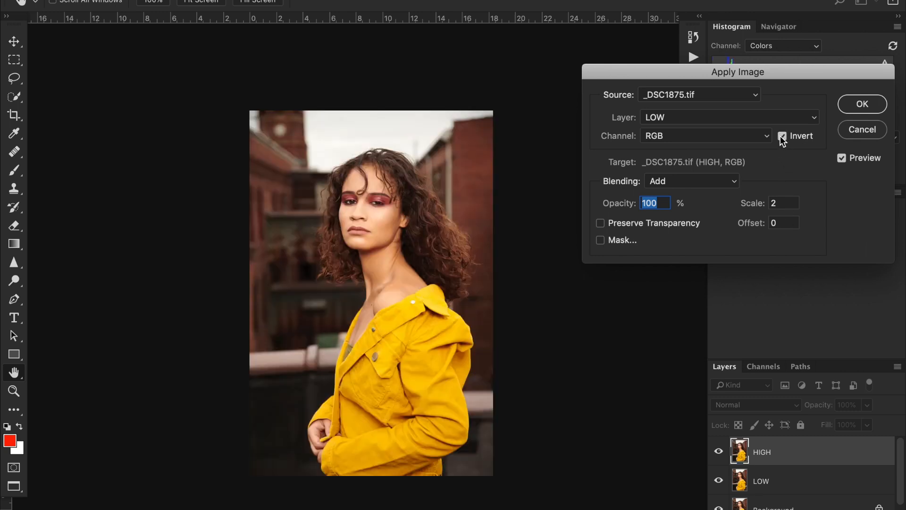
pyautogui.click(866, 107)
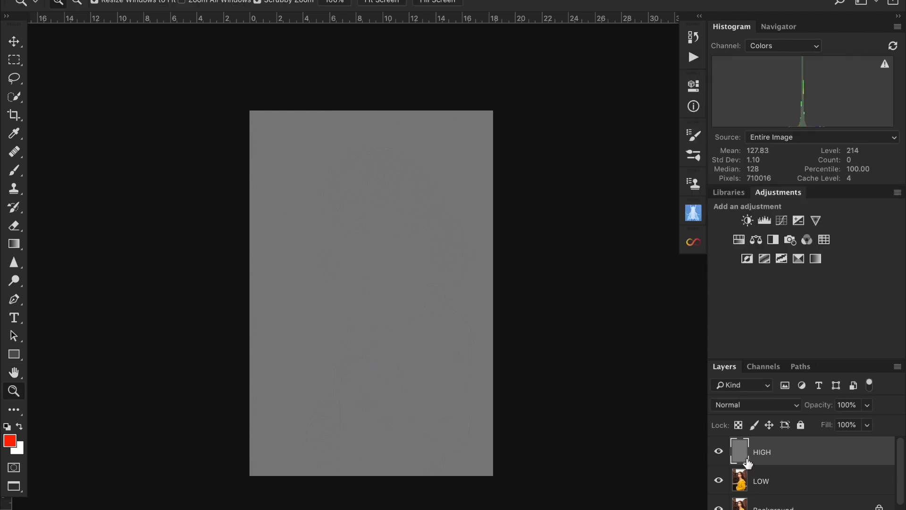
# Set the HIGH layer's blend mode to Linear Light
pyautogui.click(758, 407)
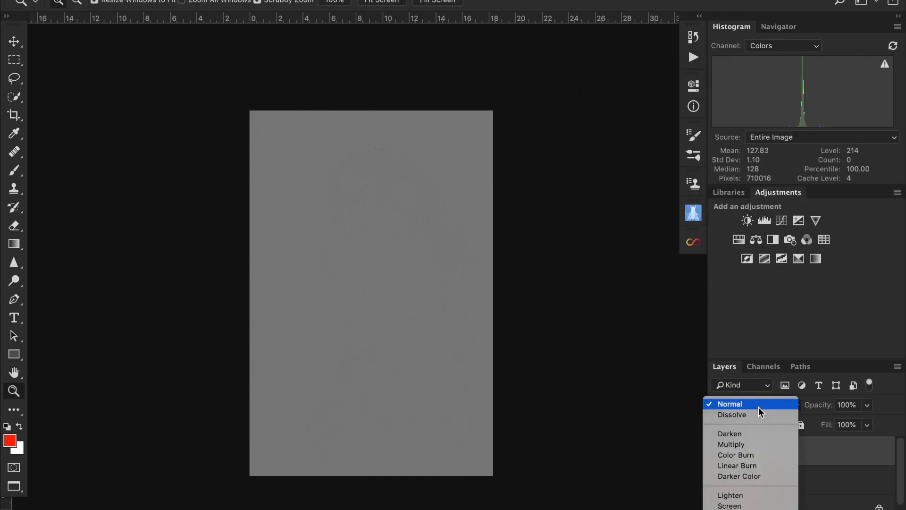
pyautogui.click(757, 509)
pyautogui.click(758, 405)
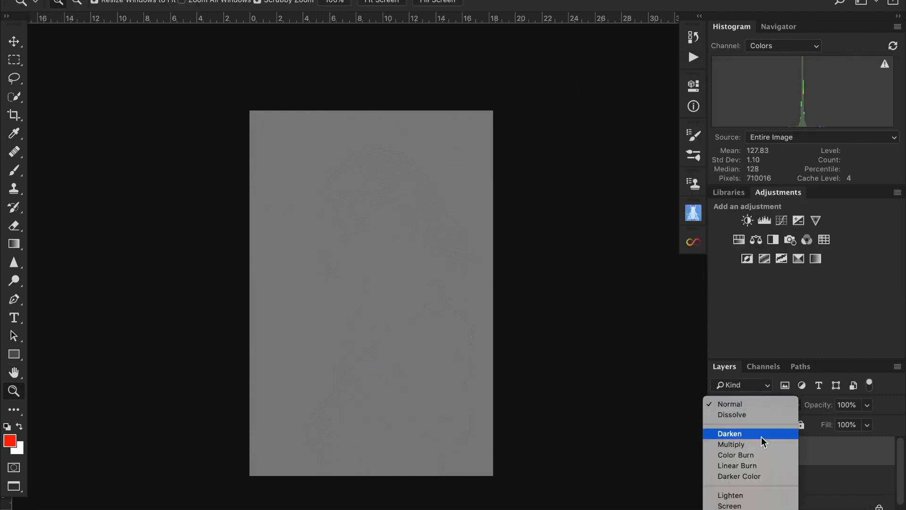
pyautogui.moveTo(755, 508)
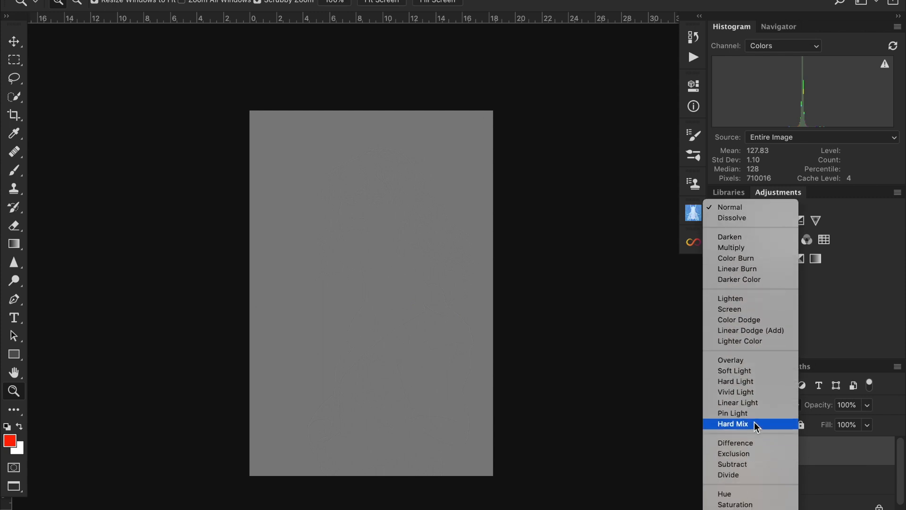
pyautogui.click(754, 402)
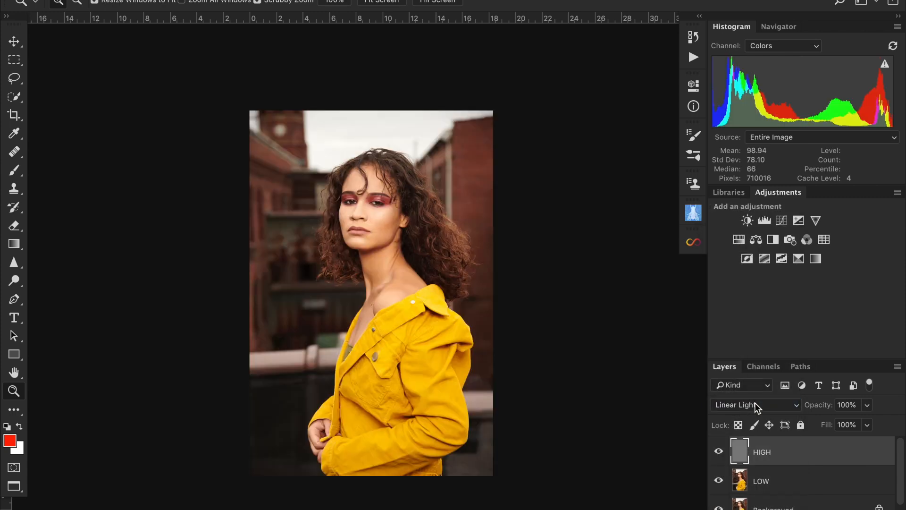
# Create an empty layer between LOW and HIGH and clip it to the LOW layer
pyautogui.click(775, 488)
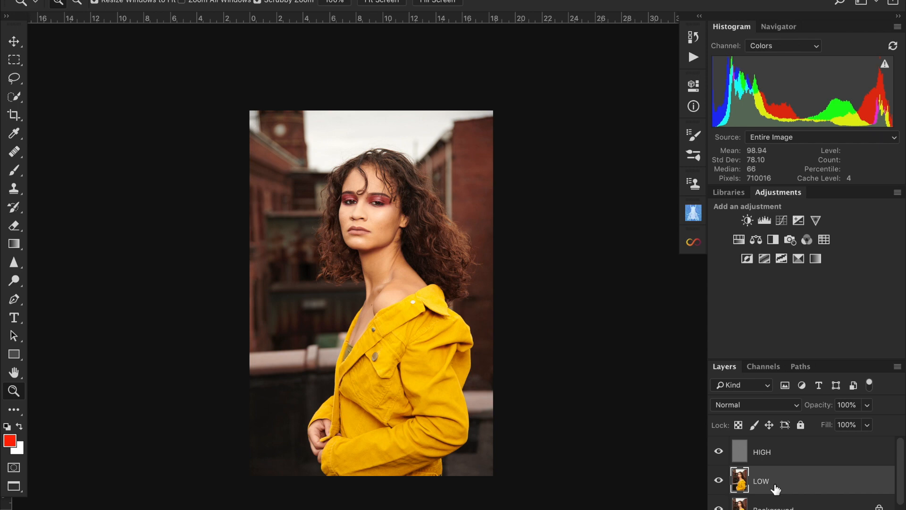
pyautogui.click(773, 458)
pyautogui.click(776, 482)
pyautogui.hotkey('ctrl', 'shift', 'alt', 'n')
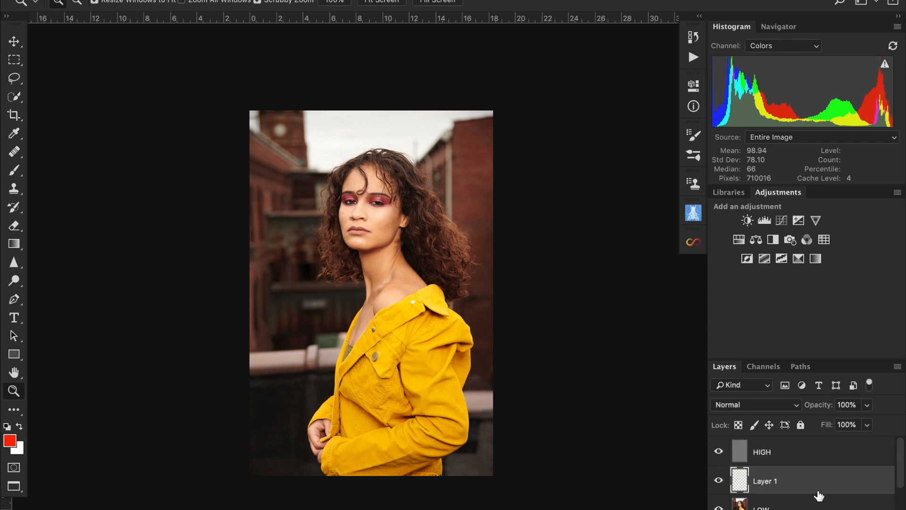
pyautogui.press('alt')
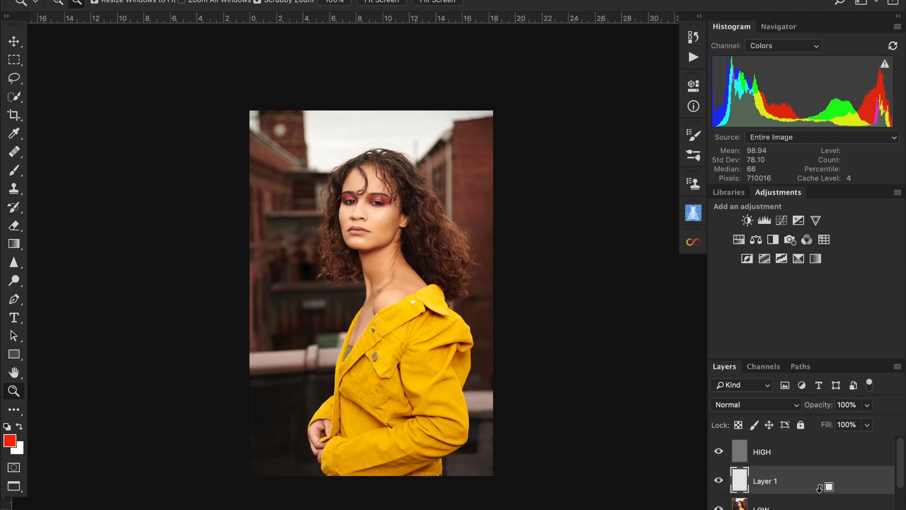
pyautogui.keyDown('alt'); pyautogui.click(819, 487); pyautogui.keyUp('alt')
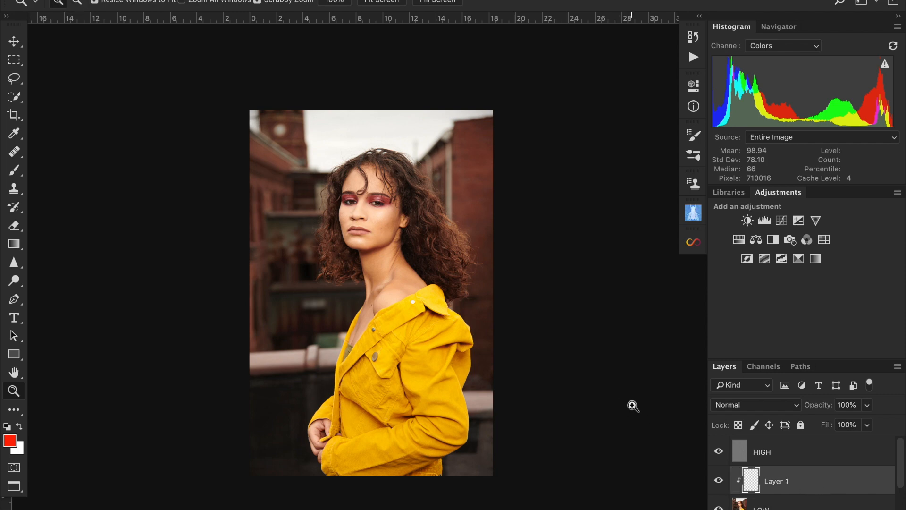
# Heal the discoloured spots on the middle of the right-hand cheek with the Healing Brush, sampling clean skin nearby
pyautogui.moveTo(367, 220); pyautogui.dragTo(367, 221)
pyautogui.press('j')
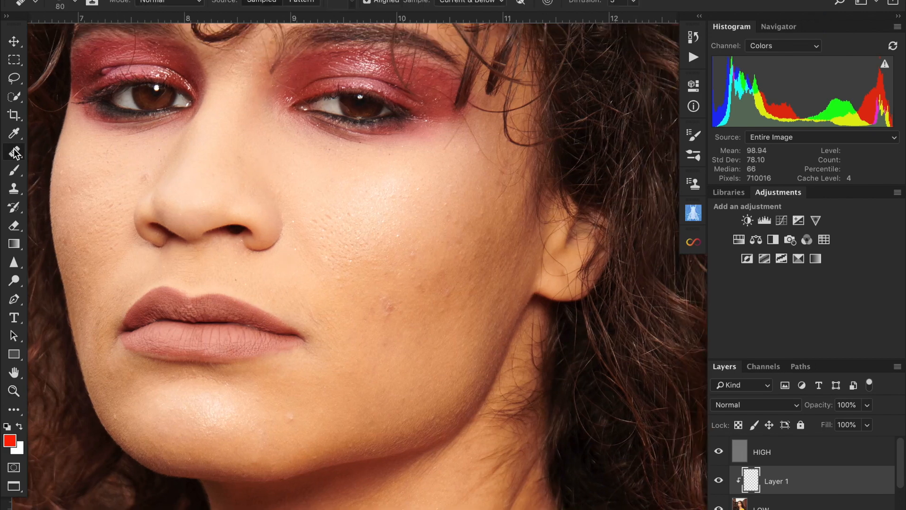
pyautogui.moveTo(15, 151); pyautogui.dragTo(16, 152)
pyautogui.click(56, 165)
pyautogui.keyDown('alt'); pyautogui.click(427, 256); pyautogui.keyUp('alt')
pyautogui.click(435, 284)
pyautogui.keyDown('alt'); pyautogui.click(416, 308); pyautogui.keyUp('alt')
pyautogui.click(421, 287)
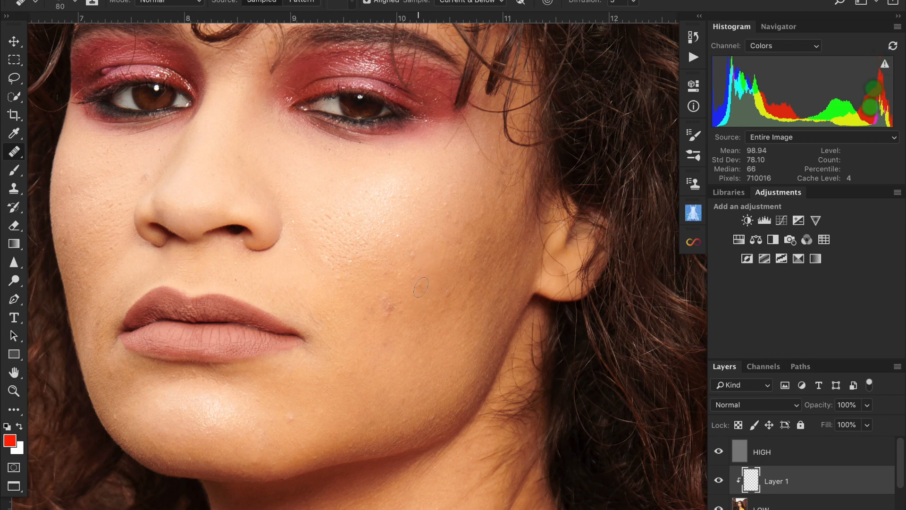
pyautogui.click(409, 274)
# Heal the red blemishes on the lower cheek beside the mouth and compare the retouching layer on and off
pyautogui.keyDown('alt'); pyautogui.click(399, 324); pyautogui.keyUp('alt')
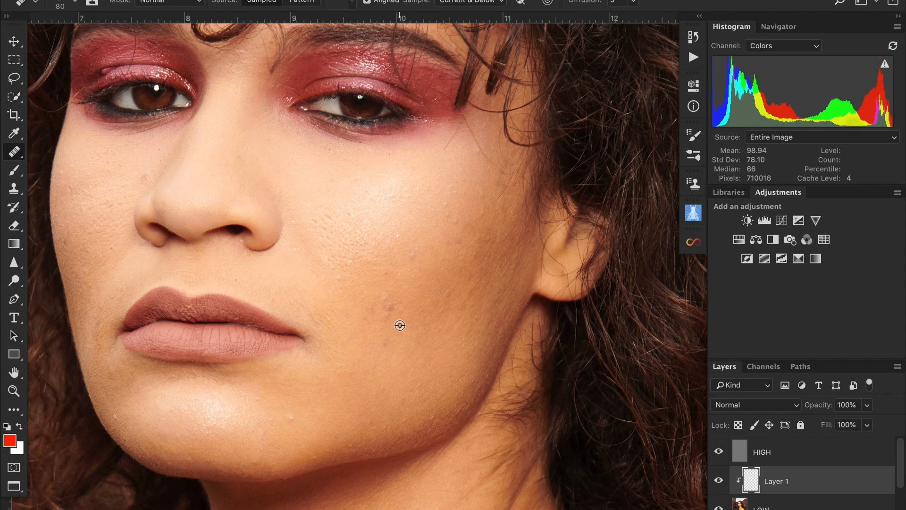
pyautogui.click(384, 310)
pyautogui.keyDown('alt'); pyautogui.click(403, 335); pyautogui.keyUp('alt')
pyautogui.click(388, 346)
pyautogui.keyDown('alt'); pyautogui.click(371, 344); pyautogui.keyUp('alt')
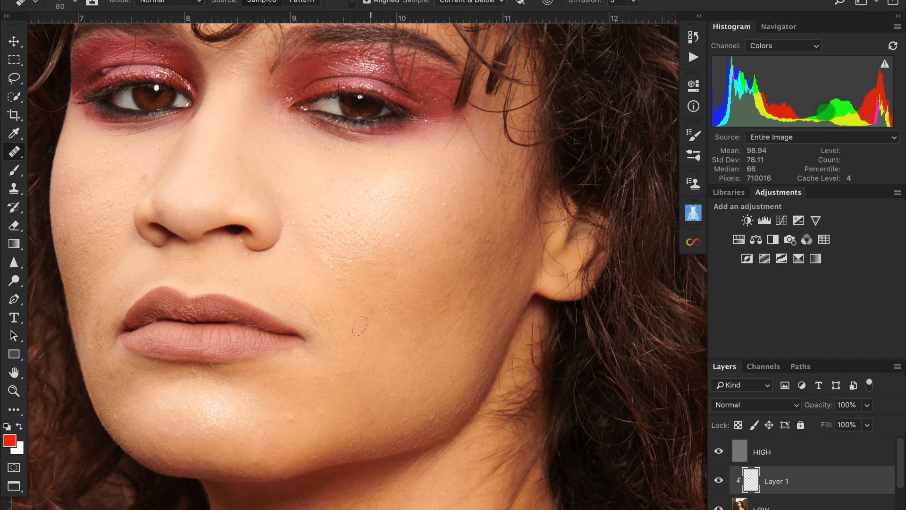
pyautogui.keyDown('alt'); pyautogui.click(432, 357); pyautogui.keyUp('alt')
pyautogui.click(421, 335)
pyautogui.click(721, 480)
pyautogui.click(720, 481)
pyautogui.click(720, 481)
pyautogui.click(720, 481)
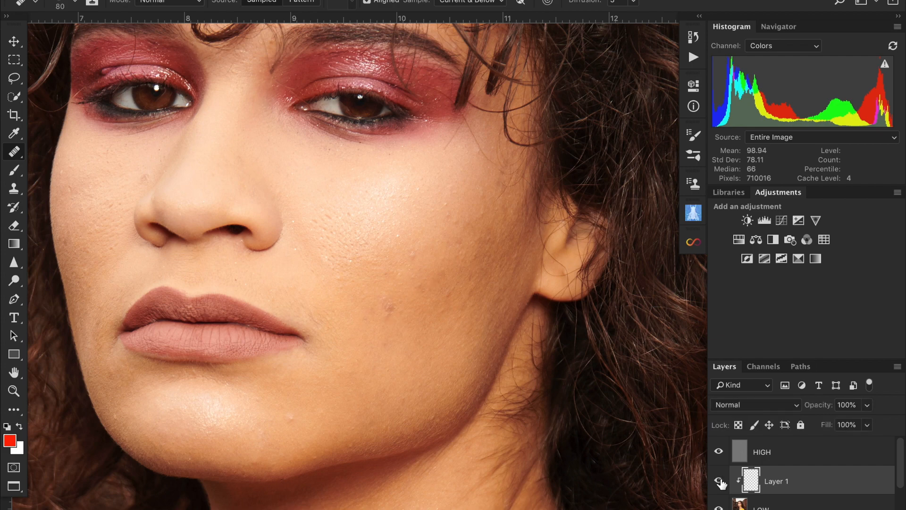
# Even out the remaining discolouration on the outer and upper cheek with the Healing Brush on the clipped layer
pyautogui.keyDown('alt'); pyautogui.click(439, 275); pyautogui.keyUp('alt')
pyautogui.moveTo(448, 302)
pyautogui.mouseDown()
pyautogui.moveTo(455, 279)
pyautogui.moveTo(450, 237)
pyautogui.mouseUp()
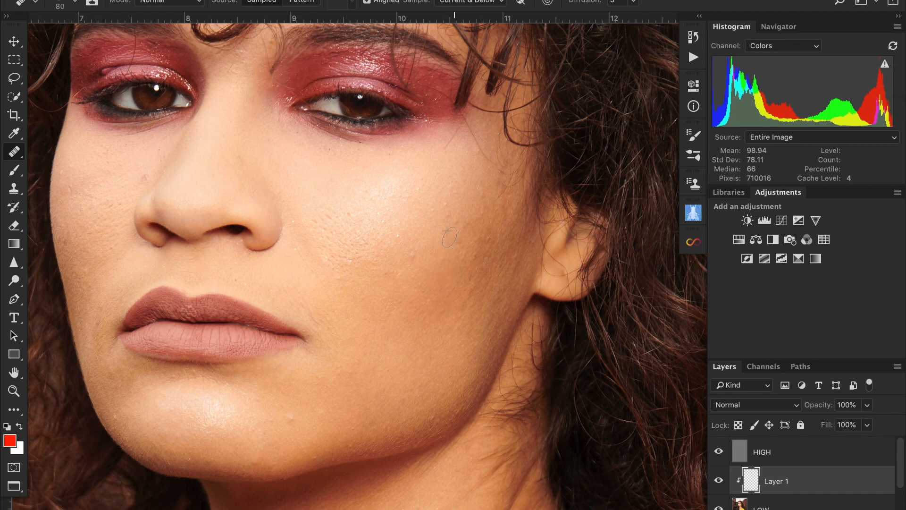
pyautogui.keyDown('alt'); pyautogui.click(457, 338); pyautogui.keyUp('alt')
pyautogui.keyDown('alt'); pyautogui.click(428, 250); pyautogui.keyUp('alt')
pyautogui.click(417, 255)
# Set the Healing Brush to sample Current Layer and heal texture blemishes across the right-hand cheek on the HIGH layer
pyautogui.click(785, 462)
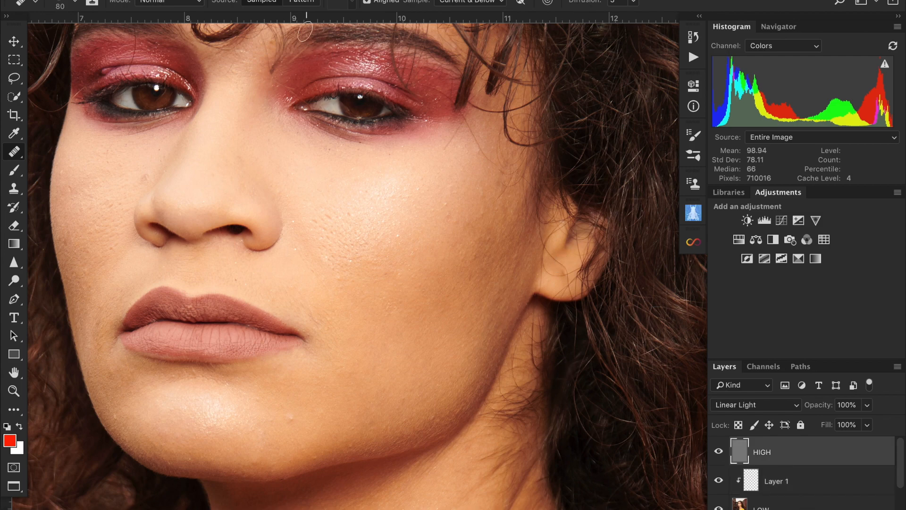
pyautogui.click(456, 3)
pyautogui.click(456, 1)
pyautogui.keyDown('alt'); pyautogui.click(441, 230); pyautogui.keyUp('alt')
pyautogui.click(454, 218)
pyautogui.click(445, 262)
pyautogui.click(403, 267)
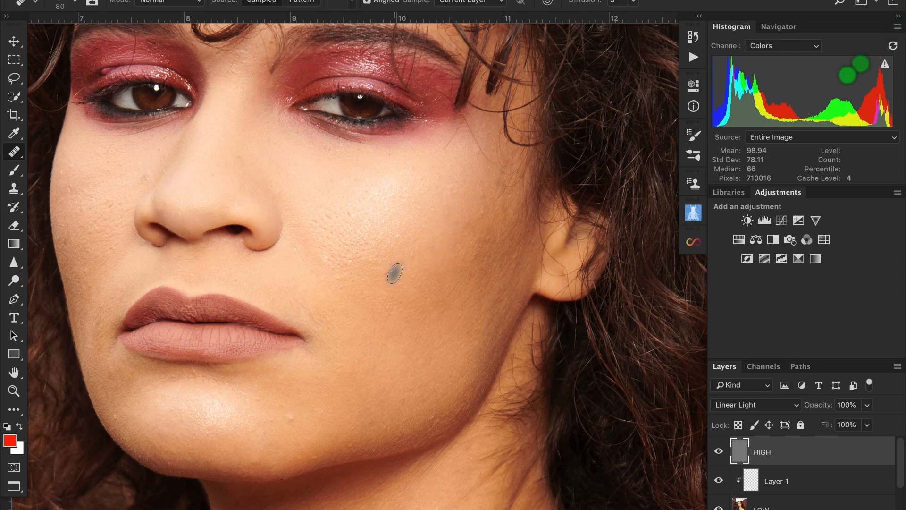
# Heal the texture spots on the cheek beside the nose and on the chin on the HIGH layer
pyautogui.keyDown('alt'); pyautogui.click(413, 237); pyautogui.keyUp('alt')
pyautogui.click(399, 238)
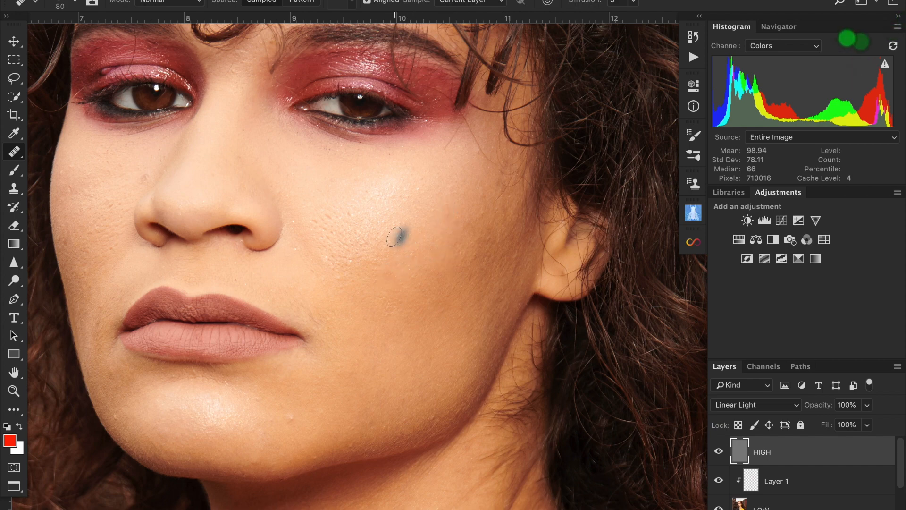
pyautogui.keyDown('alt'); pyautogui.click(302, 426); pyautogui.keyUp('alt')
pyautogui.click(290, 417)
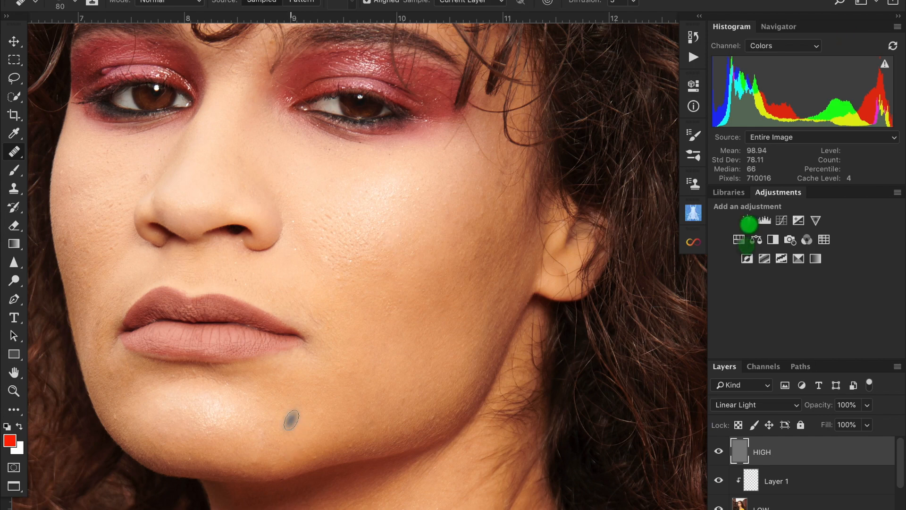
# Set the Healing Brush to sample Current & Below on Layer 1 and even out the discolouration on the left-hand cheek beside the nose
pyautogui.click(765, 479)
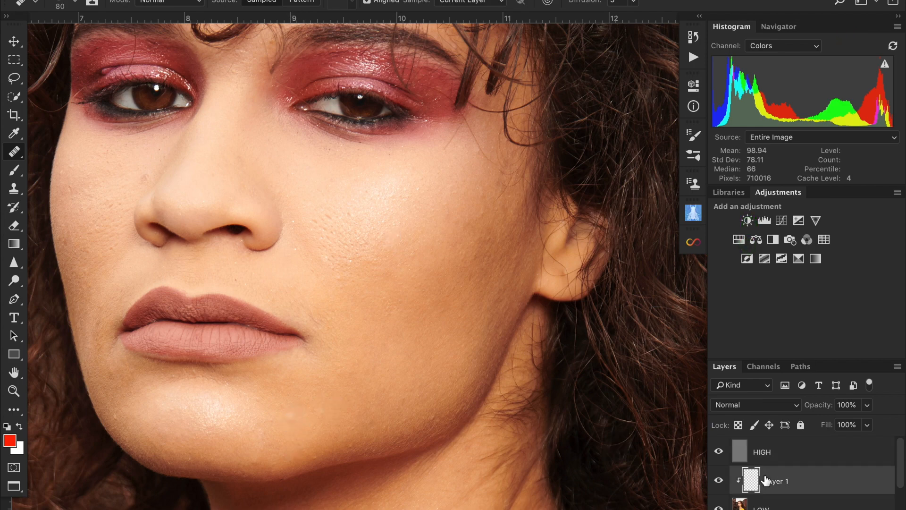
pyautogui.click(481, 1)
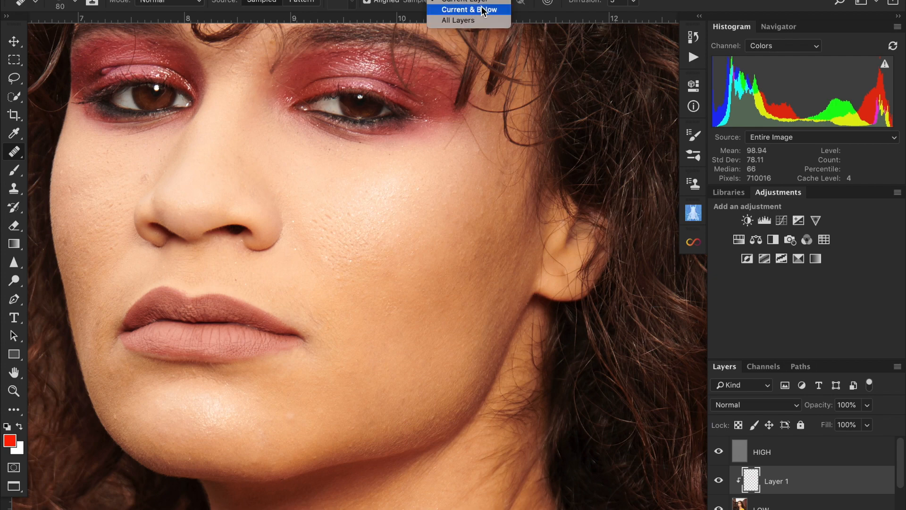
pyautogui.click(484, 10)
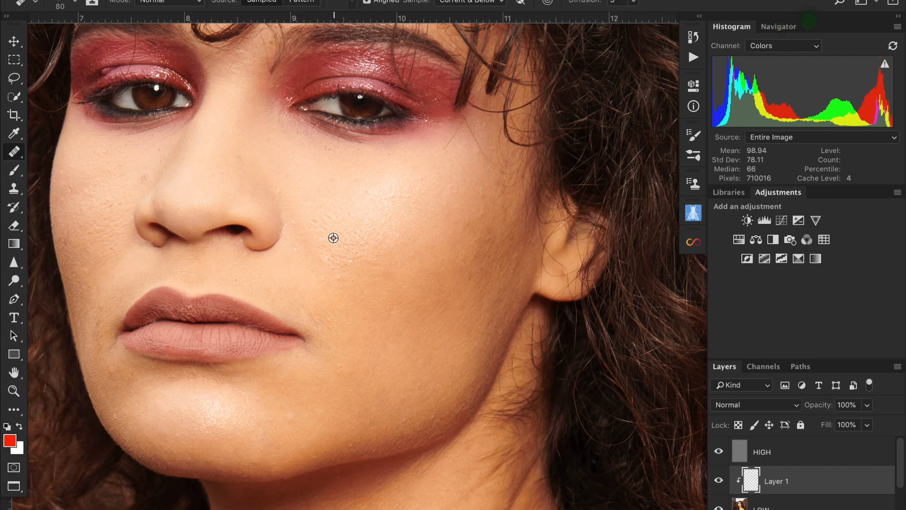
pyautogui.keyDown('alt'); pyautogui.click(132, 171); pyautogui.keyUp('alt')
pyautogui.moveTo(144, 178); pyautogui.dragTo(139, 178)
pyautogui.keyDown('alt'); pyautogui.click(118, 192); pyautogui.keyUp('alt')
pyautogui.rightClick(80, 234)
pyautogui.keyDown('alt'); pyautogui.click(77, 221); pyautogui.keyUp('alt')
# Heal the colour spots on the chin and along the lower jaw on the clipped Layer 1
pyautogui.keyDown('alt'); pyautogui.click(290, 433); pyautogui.keyUp('alt')
pyautogui.click(290, 417)
pyautogui.keyDown('alt'); pyautogui.click(339, 408); pyautogui.keyUp('alt')
pyautogui.click(325, 418)
pyautogui.keyDown('alt'); pyautogui.click(366, 390); pyautogui.keyUp('alt')
pyautogui.moveTo(384, 382); pyautogui.dragTo(379, 376)
# Even out the colour patches on the middle and outer right-hand cheek and beside the mouth corner on Layer 1
pyautogui.keyDown('alt'); pyautogui.click(396, 302); pyautogui.keyUp('alt')
pyautogui.click(392, 273)
pyautogui.keyDown('alt'); pyautogui.click(451, 250); pyautogui.keyUp('alt')
pyautogui.moveTo(467, 222); pyautogui.dragTo(451, 237)
pyautogui.keyDown('alt'); pyautogui.click(461, 291); pyautogui.keyUp('alt')
pyautogui.keyDown('alt'); pyautogui.click(479, 269); pyautogui.keyUp('alt')
pyautogui.keyDown('alt'); pyautogui.click(386, 344); pyautogui.keyUp('alt')
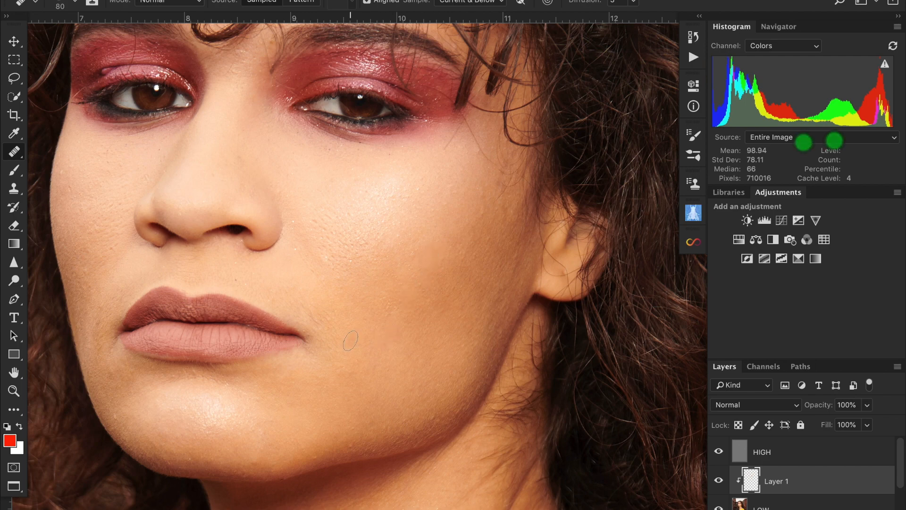
pyautogui.moveTo(357, 349); pyautogui.dragTo(366, 356)
pyautogui.keyDown('alt'); pyautogui.click(366, 361); pyautogui.keyUp('alt')
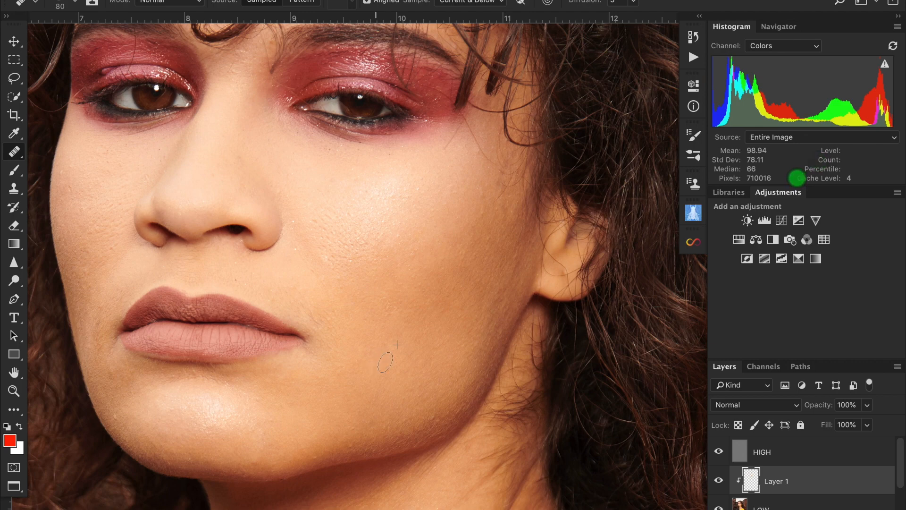
# Group the HIGH, Layer 1 and LOW layers and compare the group on and off at close range
pyautogui.click(789, 462)
pyautogui.keyDown('shift'); pyautogui.click(785, 507); pyautogui.keyUp('shift')
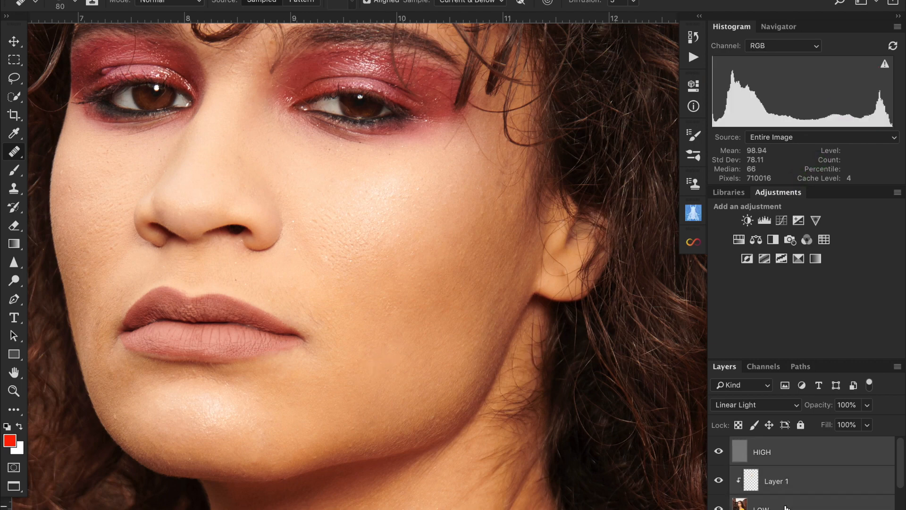
pyautogui.hotkey('ctrl', 'g')
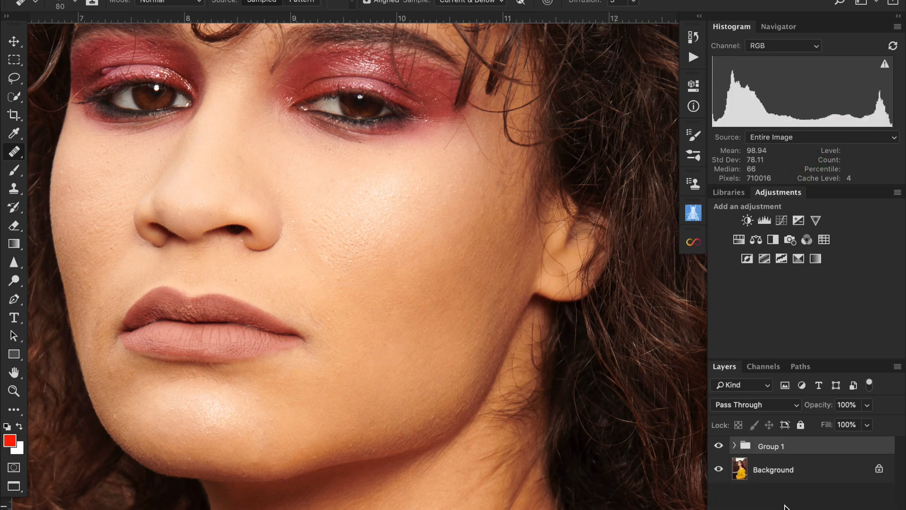
pyautogui.click(717, 448)
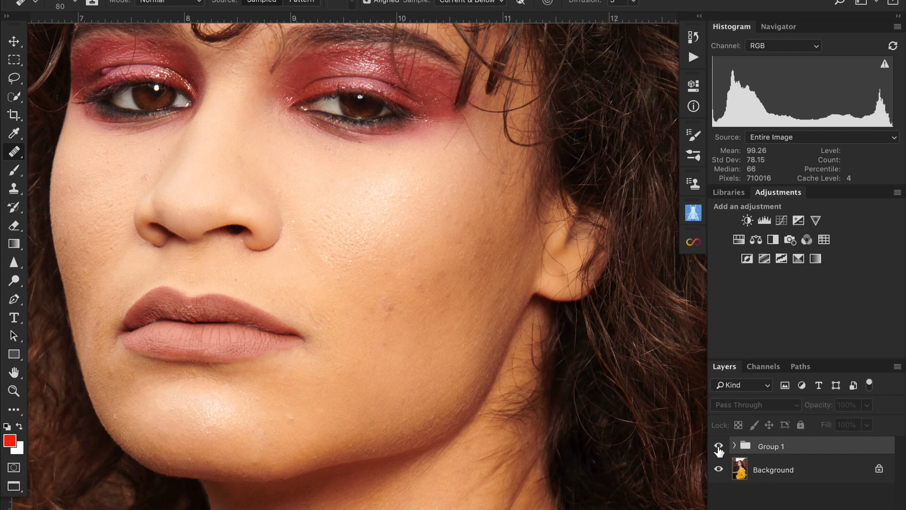
pyautogui.click(718, 447)
pyautogui.click(717, 447)
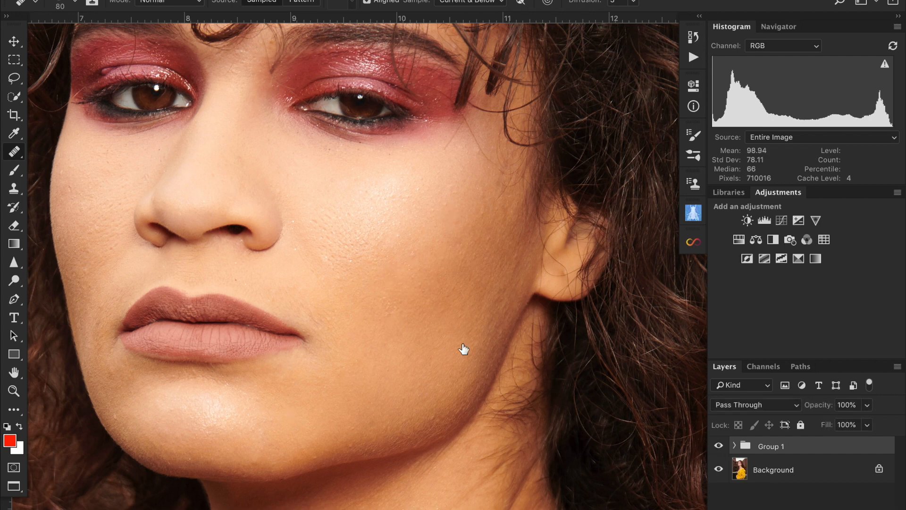
# Compare the retouched portrait with the original at a wider view by switching the group's visibility off and on
pyautogui.press('z')
pyautogui.keyDown('alt'); pyautogui.click(445, 320); pyautogui.keyUp('alt')
pyautogui.keyDown('alt'); pyautogui.click(445, 321); pyautogui.keyUp('alt')
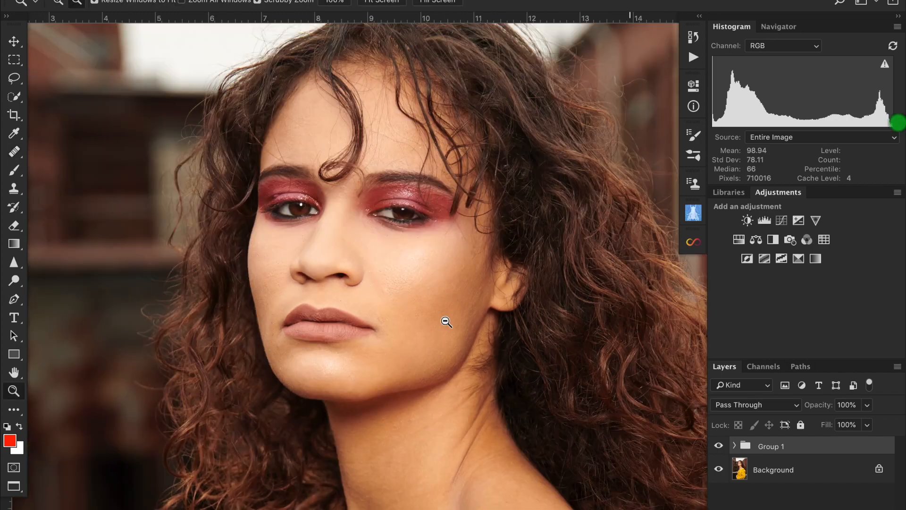
pyautogui.keyDown('alt'); pyautogui.click(445, 320); pyautogui.keyUp('alt')
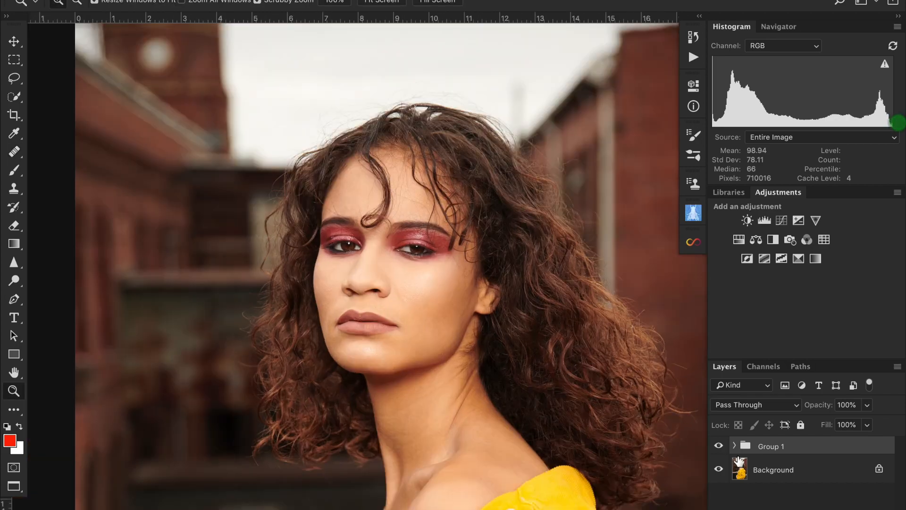
pyautogui.click(718, 446)
pyautogui.click(718, 446)
pyautogui.click(717, 445)
pyautogui.click(718, 445)
pyautogui.click(718, 446)
pyautogui.click(718, 446)
pyautogui.click(718, 447)
pyautogui.click(717, 445)
pyautogui.click(717, 446)
pyautogui.click(718, 447)
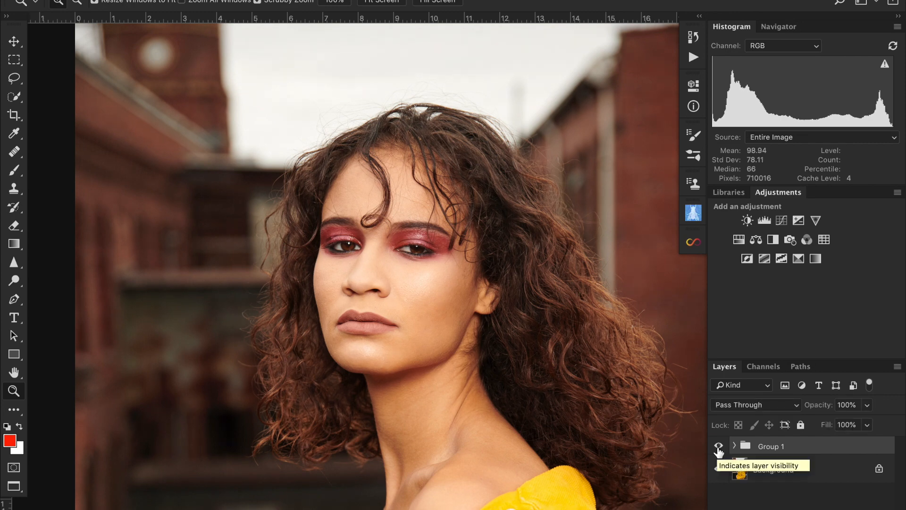
pyautogui.click(718, 447)
pyautogui.click(718, 447)
pyautogui.click(718, 447)
pyautogui.click(718, 447)
pyautogui.click(718, 447)
pyautogui.click(718, 448)
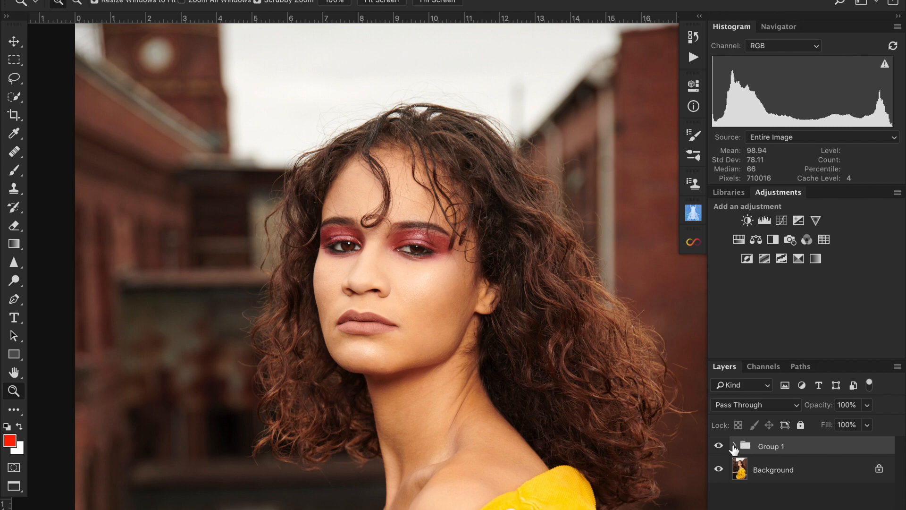
# Examine the HIGH, Layer 1 and LOW layers inside Group 1, leaving the group collapsed
pyautogui.click(734, 445)
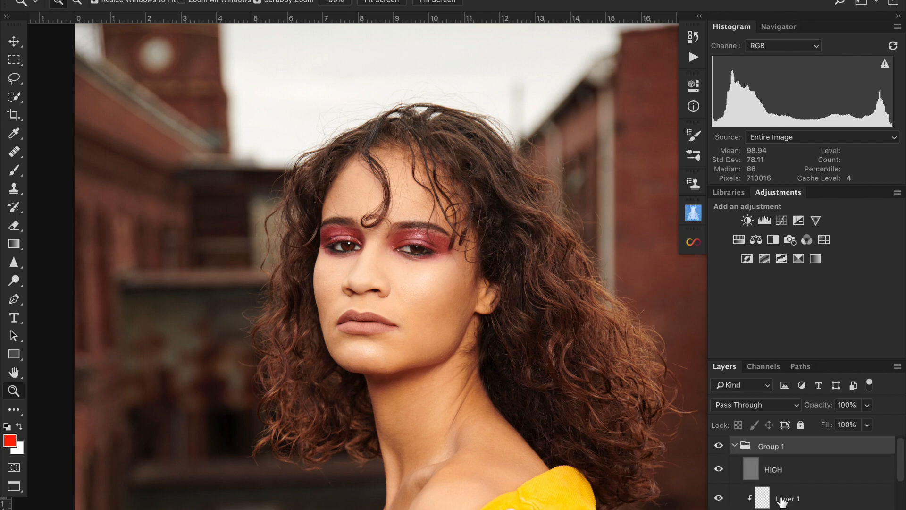
pyautogui.scroll(-2, 782, 502)
pyautogui.click(788, 470)
pyautogui.scroll(1, 791, 480)
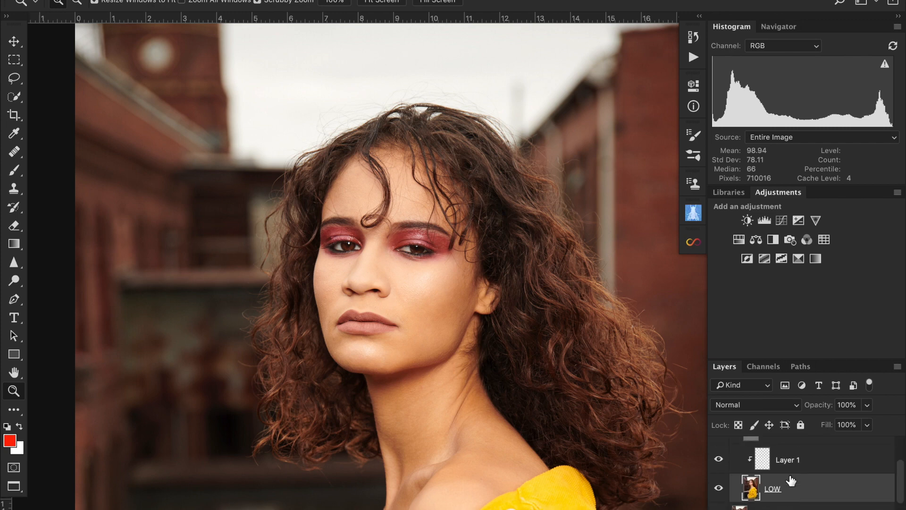
pyautogui.scroll(1, 791, 480)
pyautogui.click(791, 478)
pyautogui.hotkey('ctrl', 'g')
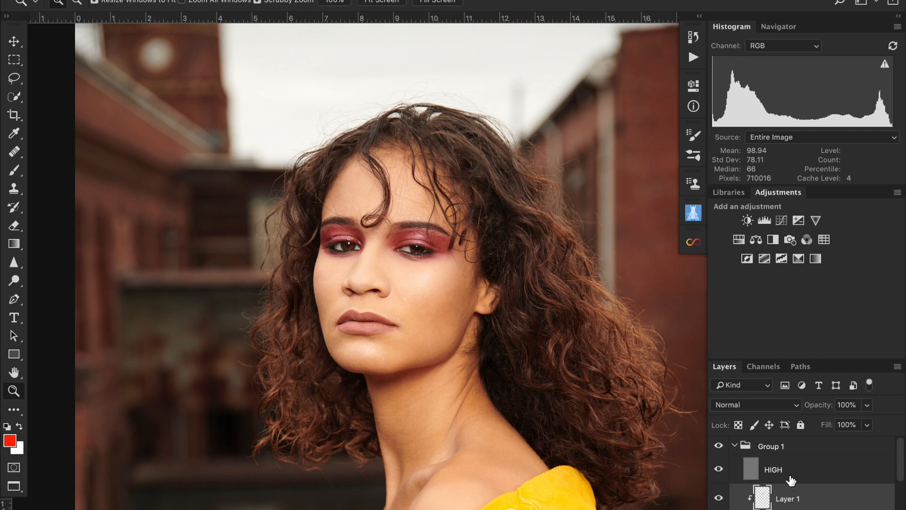
pyautogui.click(742, 450)
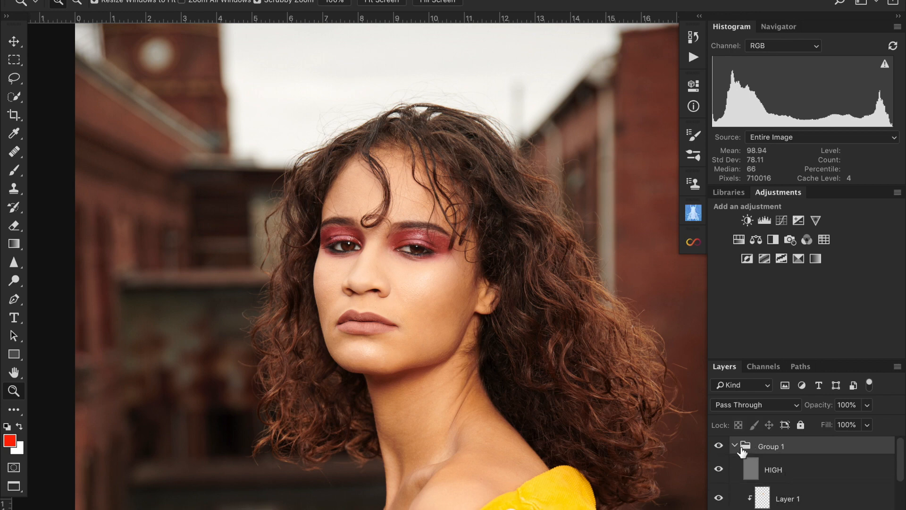
pyautogui.click(736, 446)
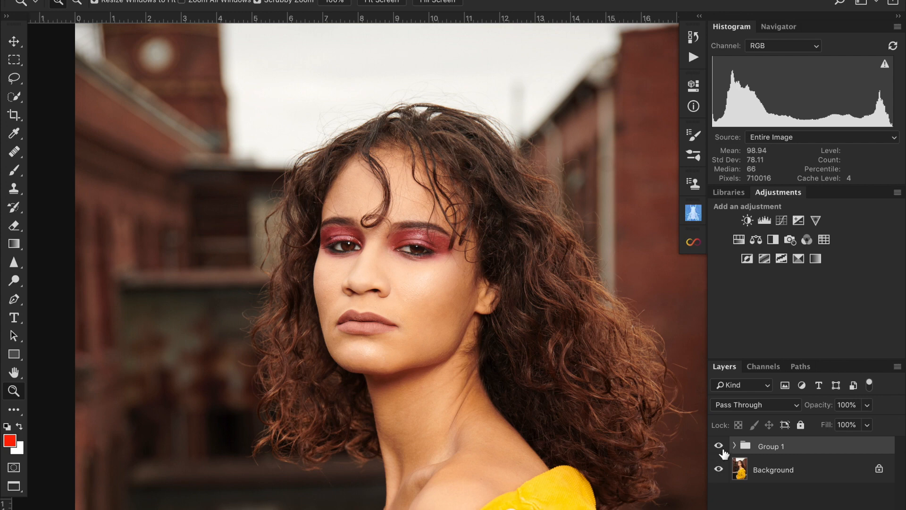